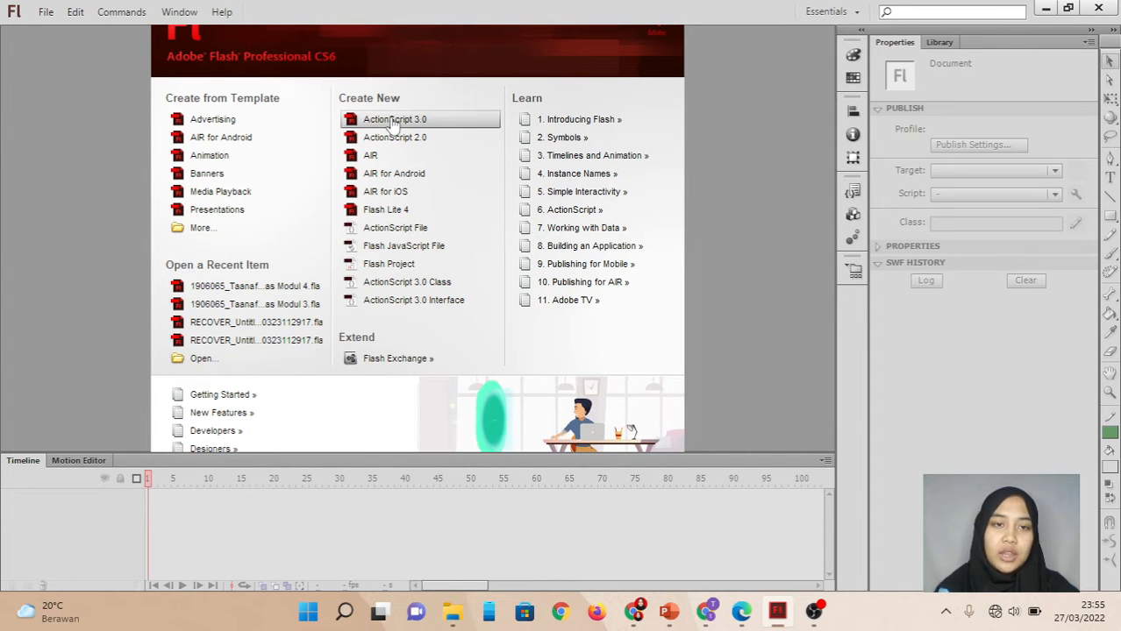
Create a new ActionScript 3.0 document and open the existing Tugas Modul 4 animation file.
left_click(430, 124)
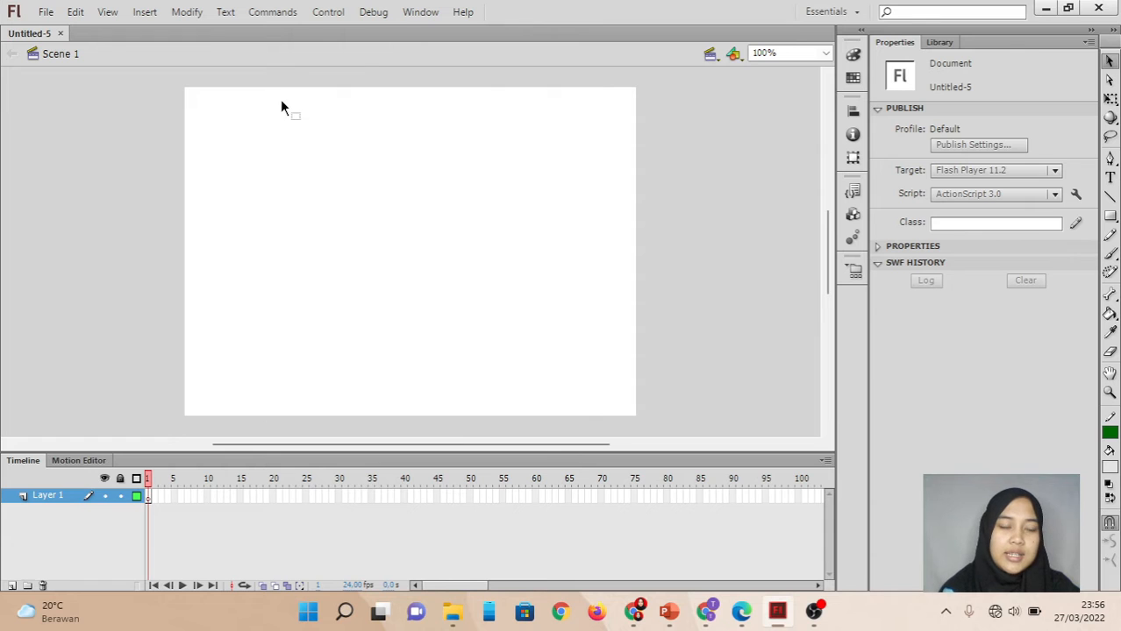
left_click(45, 11)
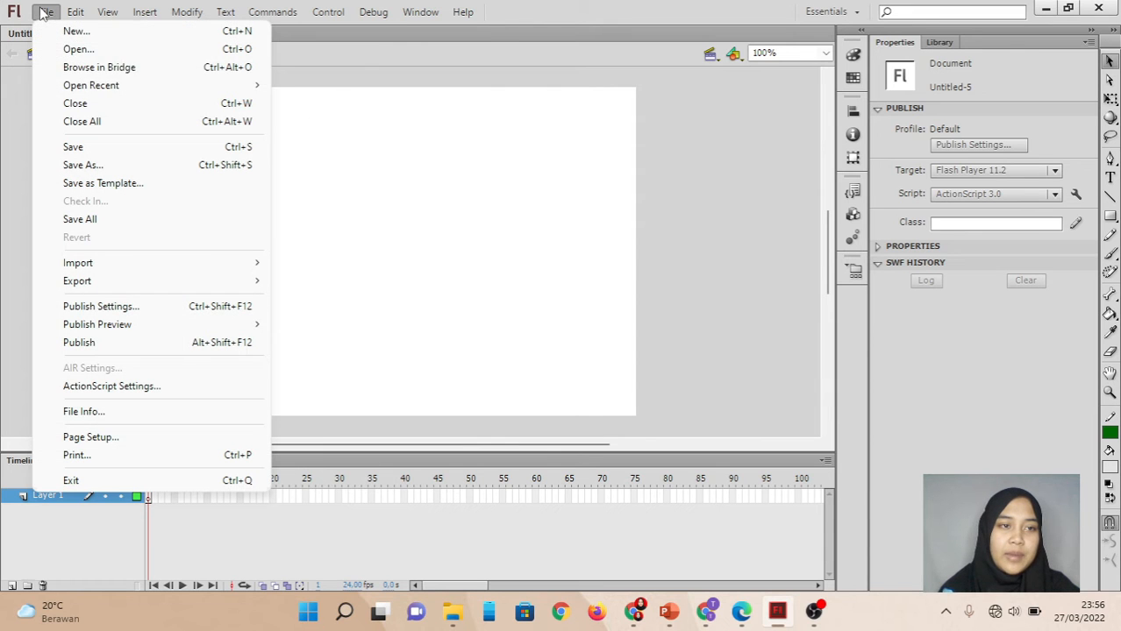
left_click(77, 51)
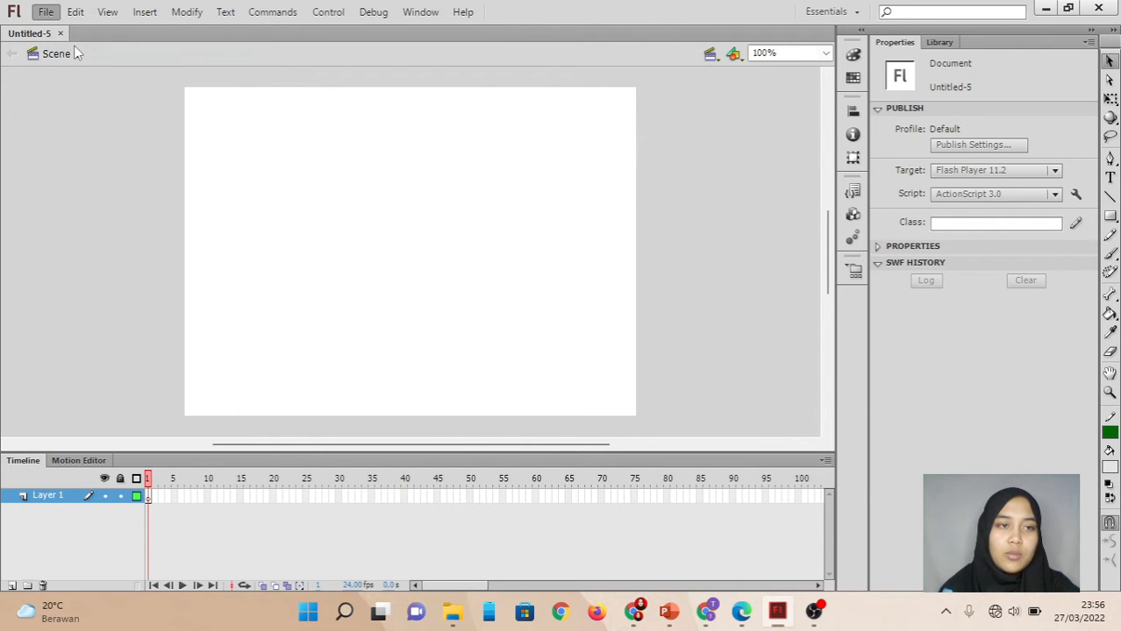
left_click(178, 132)
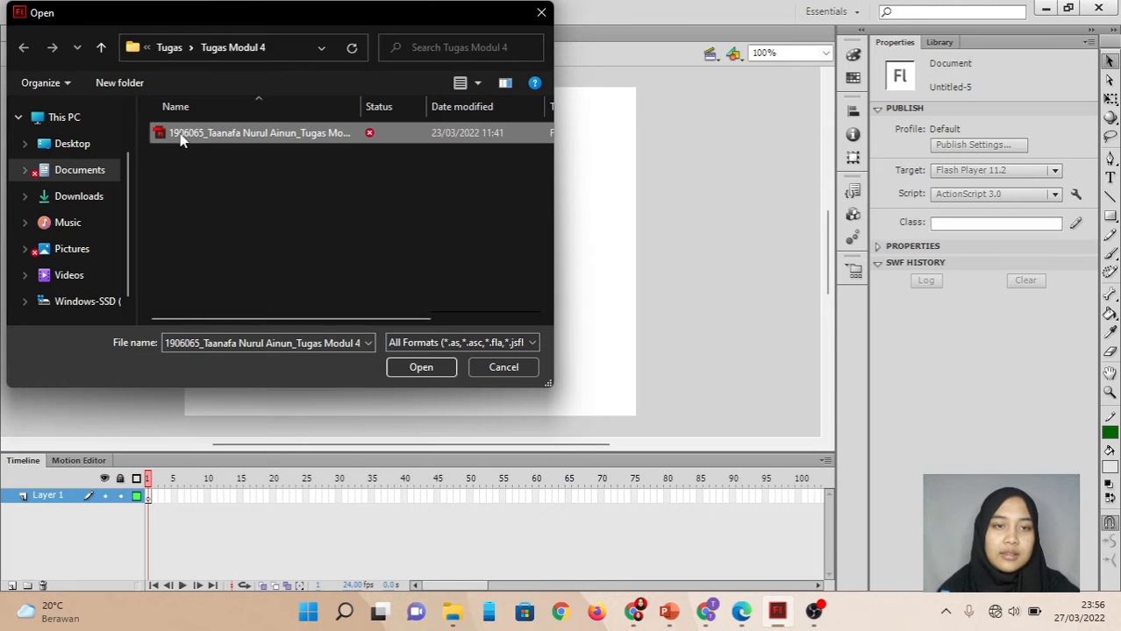
left_click(409, 371)
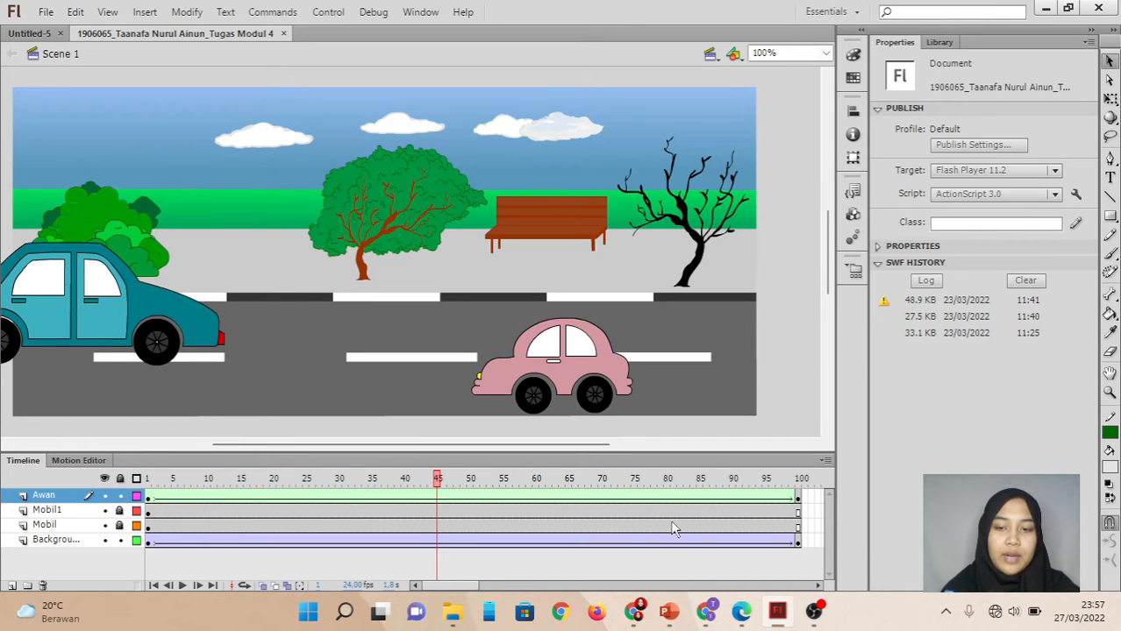
Examine the frame commands offered at frame 100 and inside the tween span of the Awan layer.
left_click(798, 506)
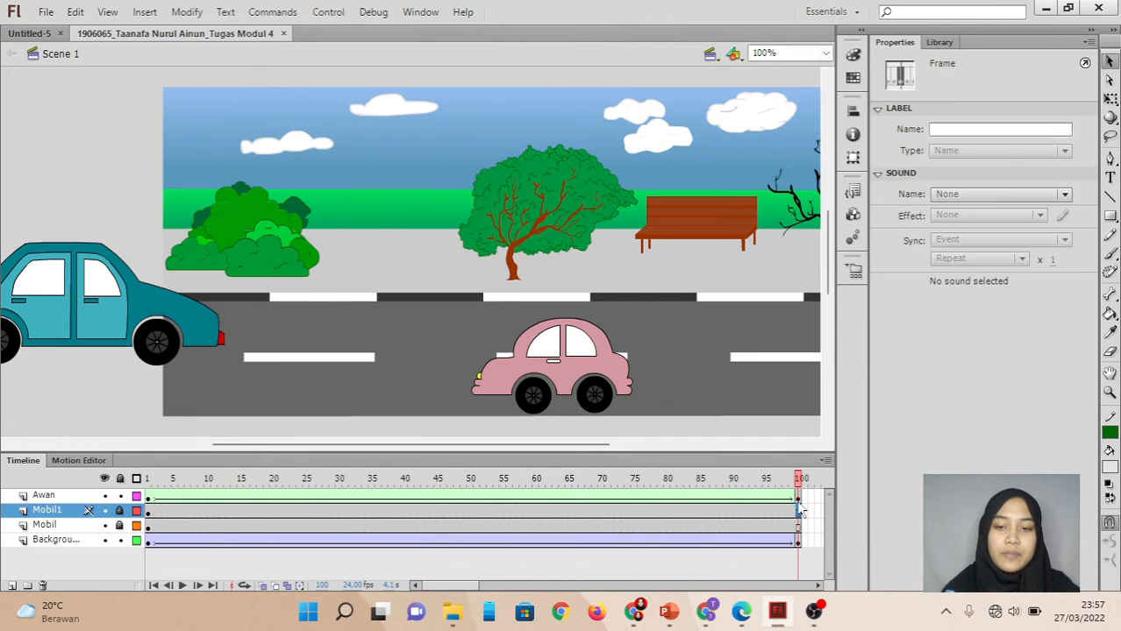
right_click(798, 507)
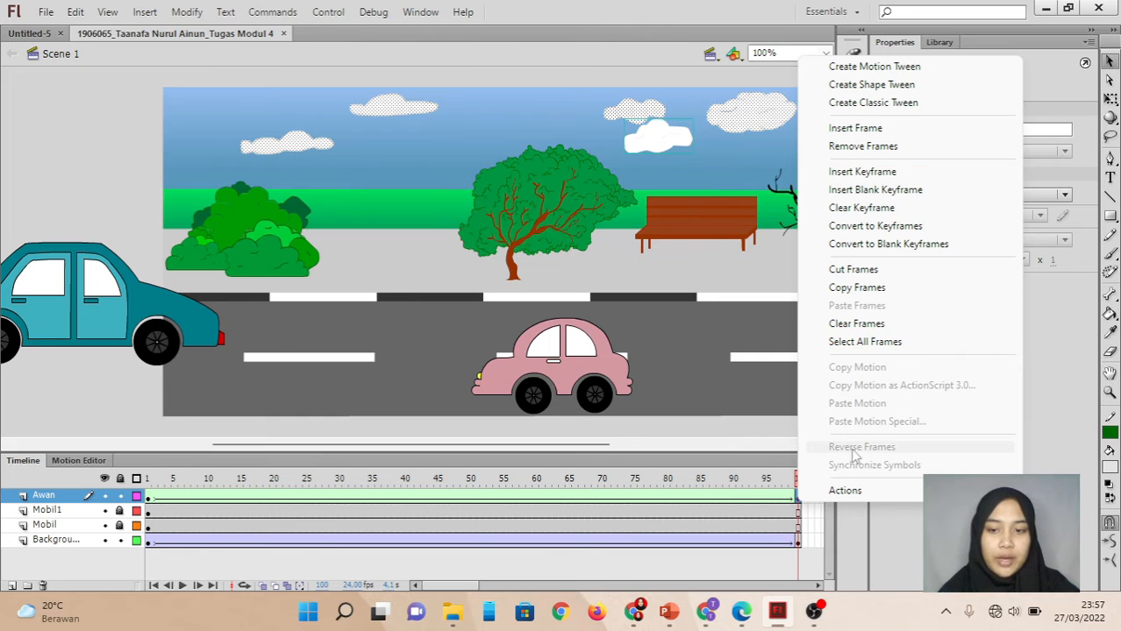
left_click(801, 503)
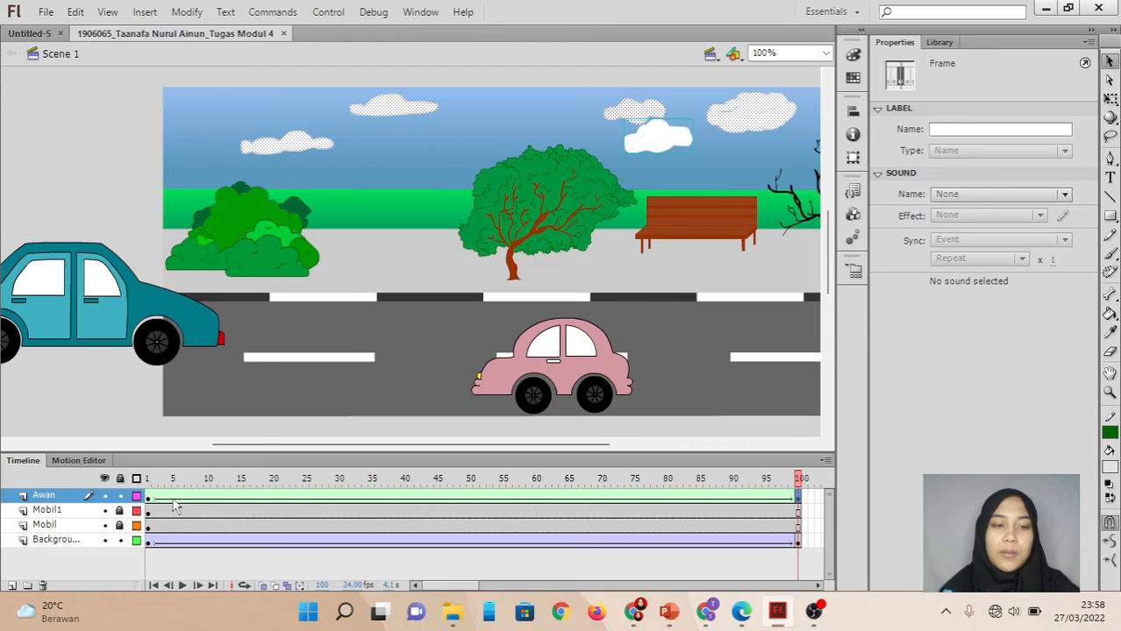
left_click(371, 282)
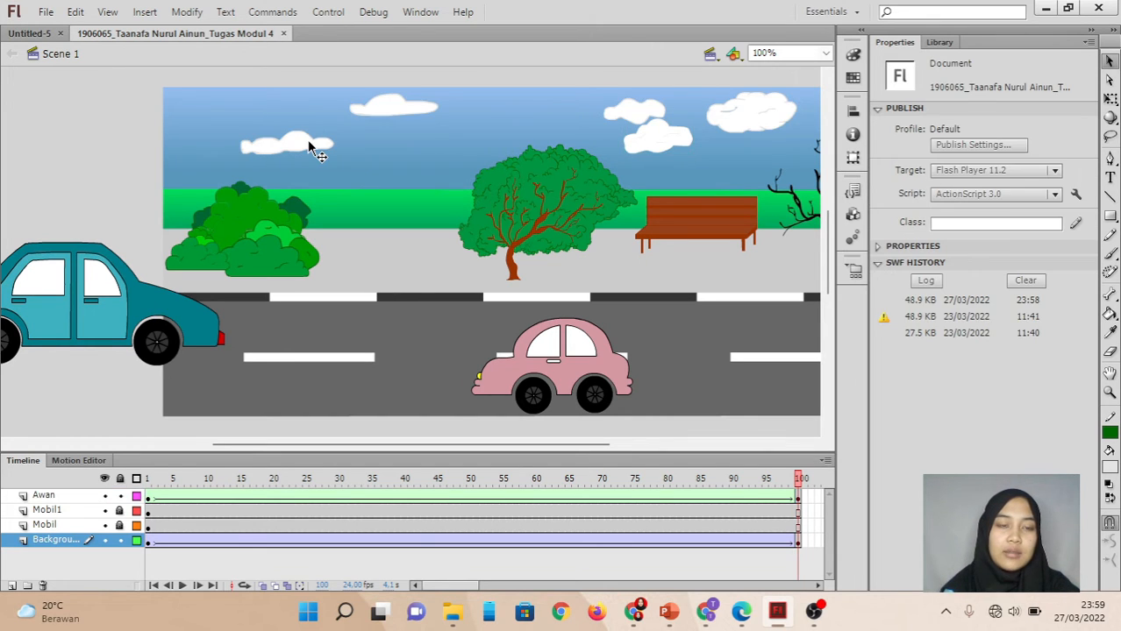
left_click(308, 142)
left_click(193, 496)
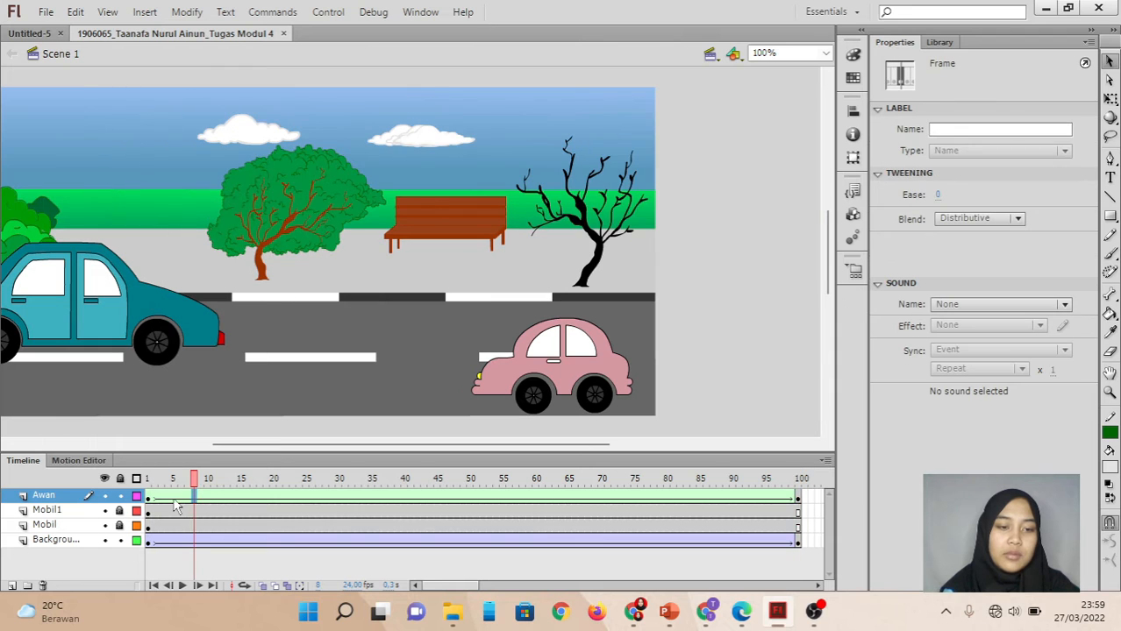
right_click(217, 498)
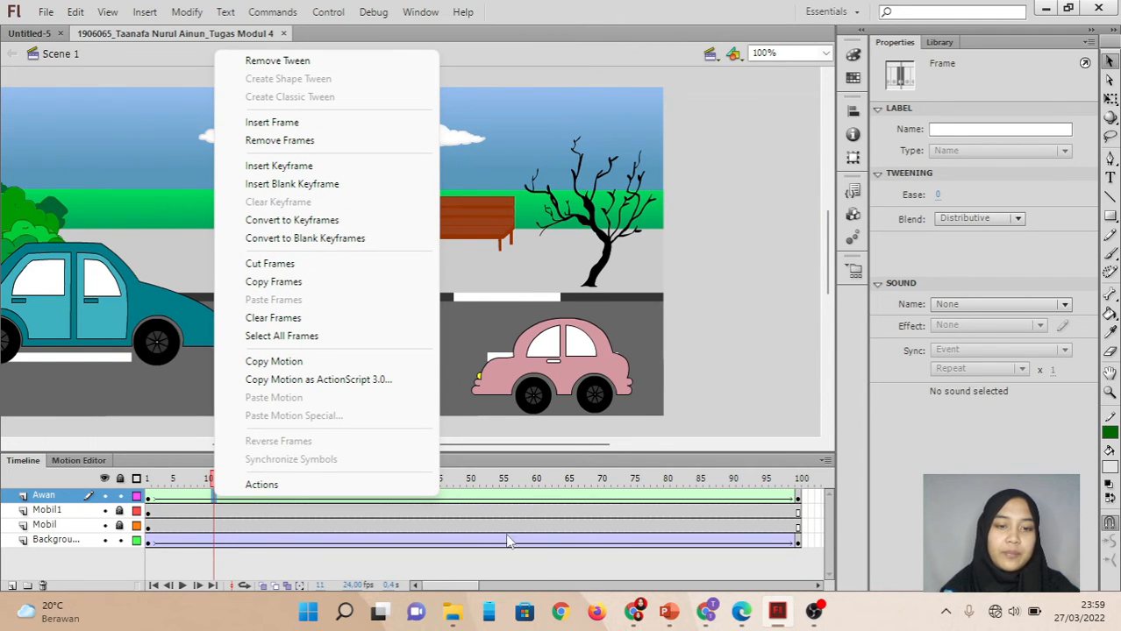
left_click(149, 497)
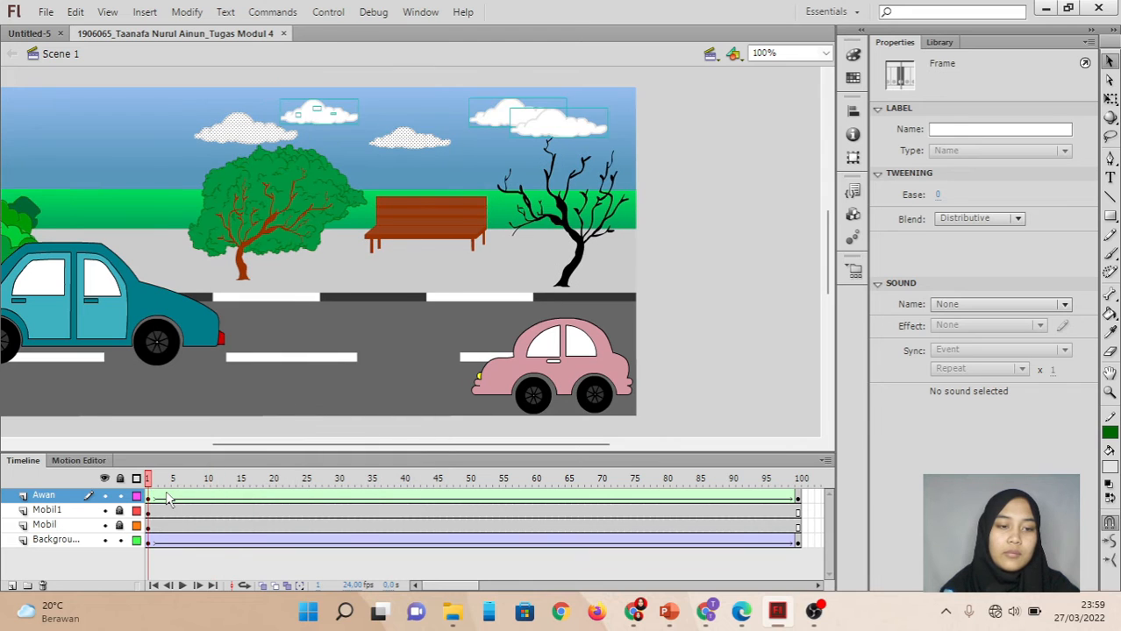
left_click(166, 498)
left_click(155, 499)
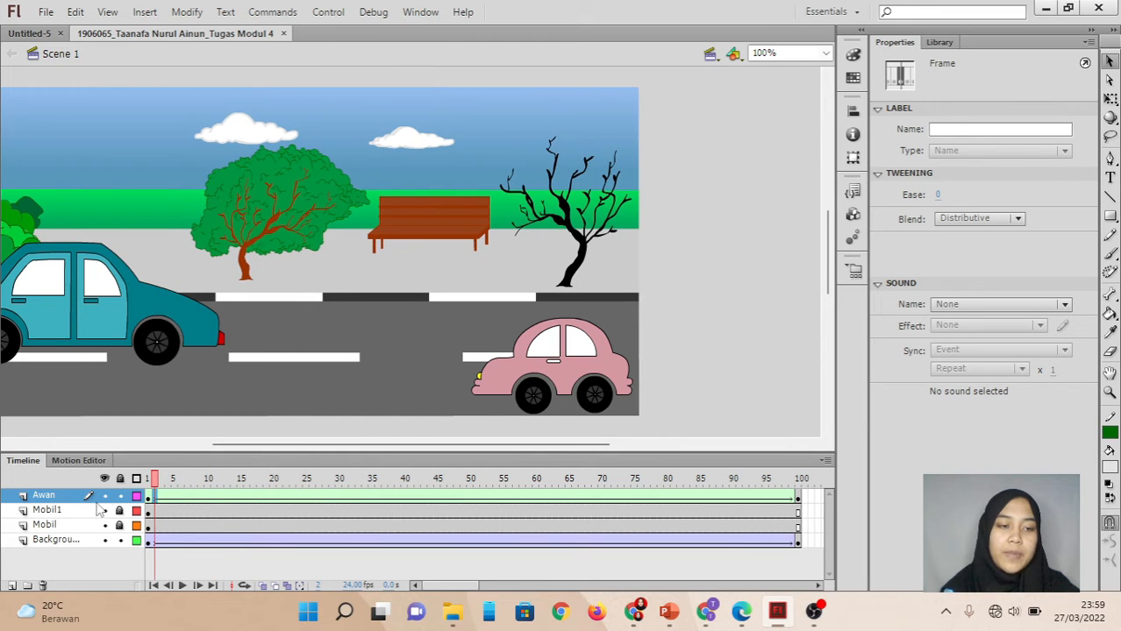
right_click(159, 507)
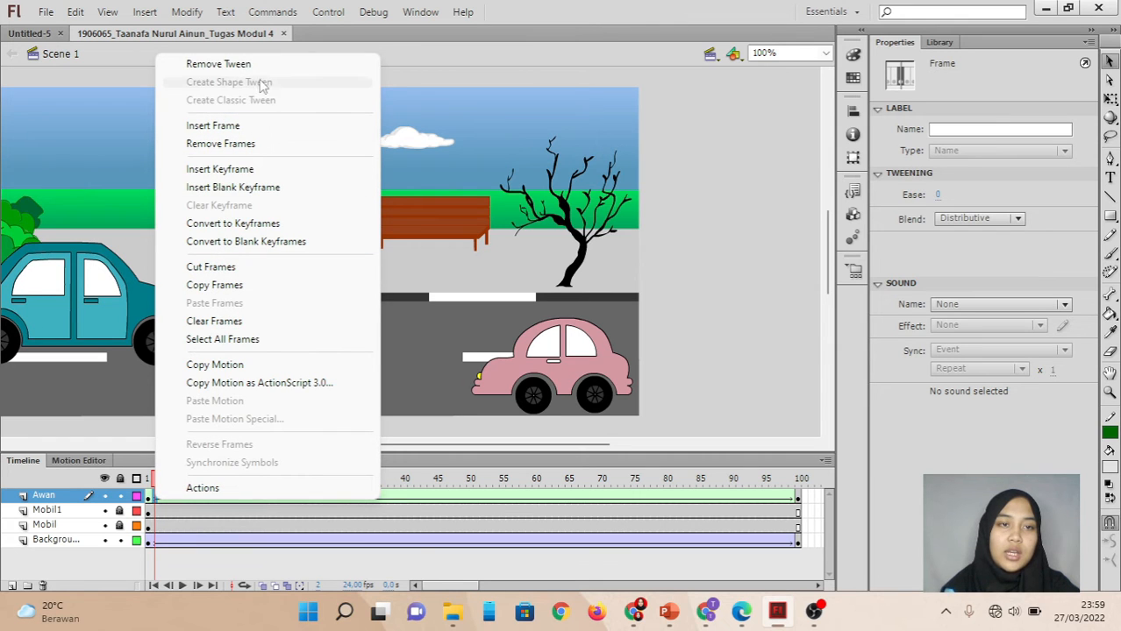
left_click(434, 348)
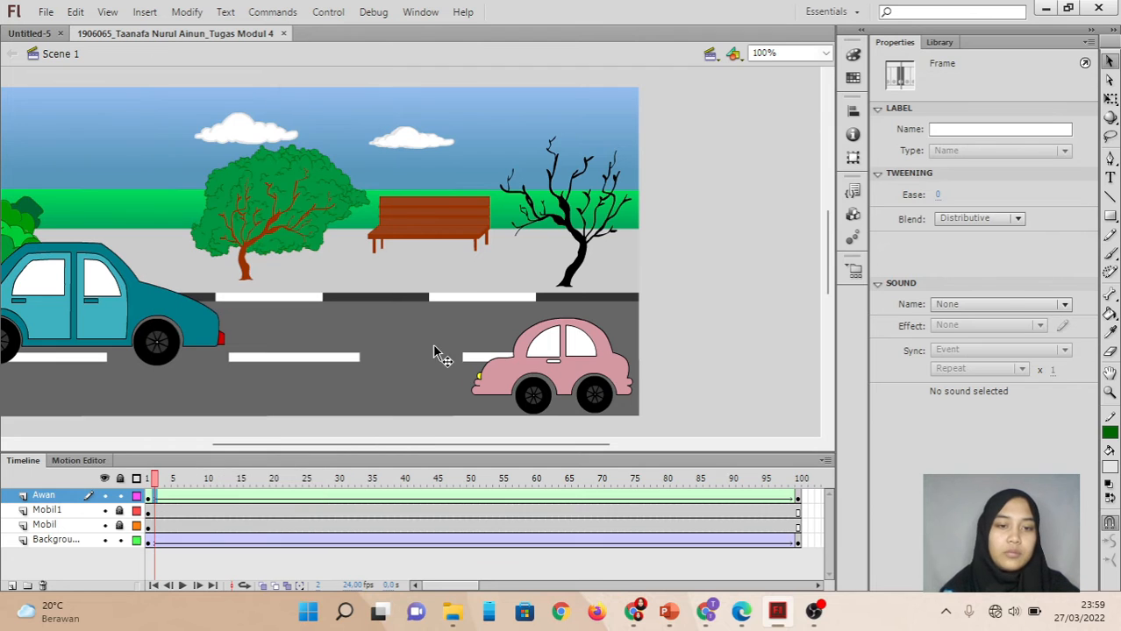
Remove the Awan layer's tween, create a shape tween in its place, and preview the movie.
left_click(153, 497)
right_click(153, 501)
left_click(236, 58)
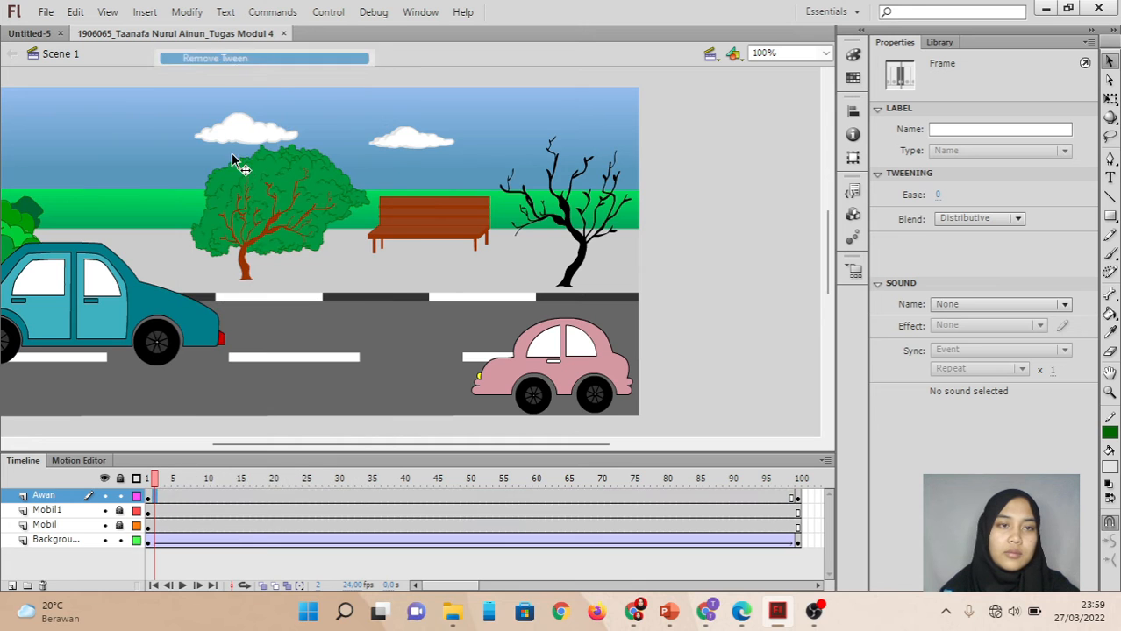
right_click(151, 501)
left_click(151, 499)
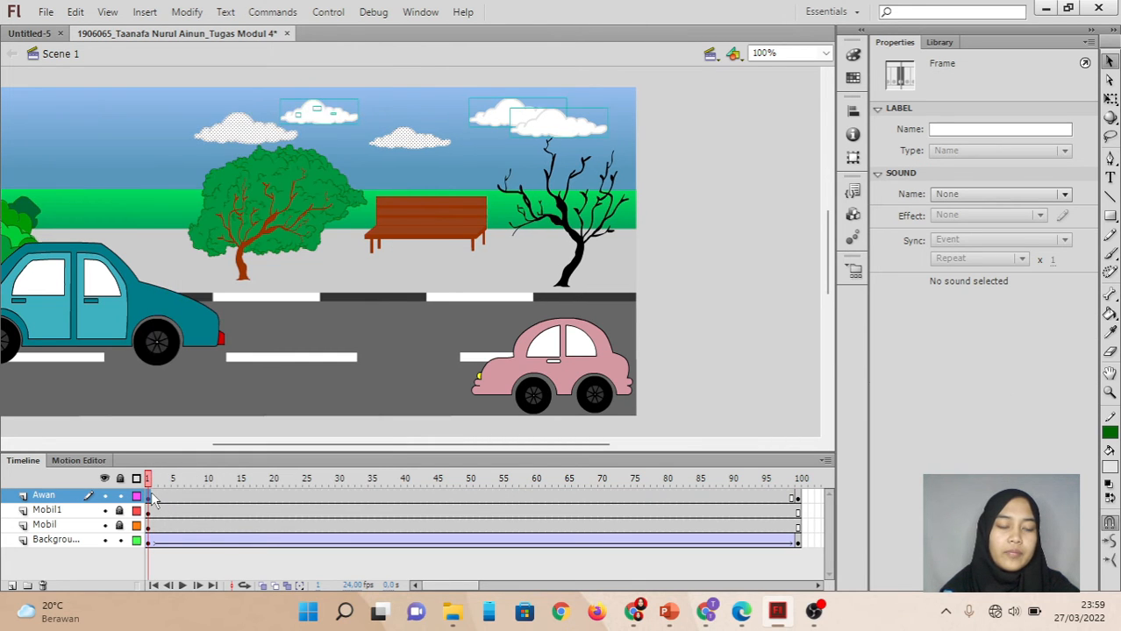
right_click(154, 500)
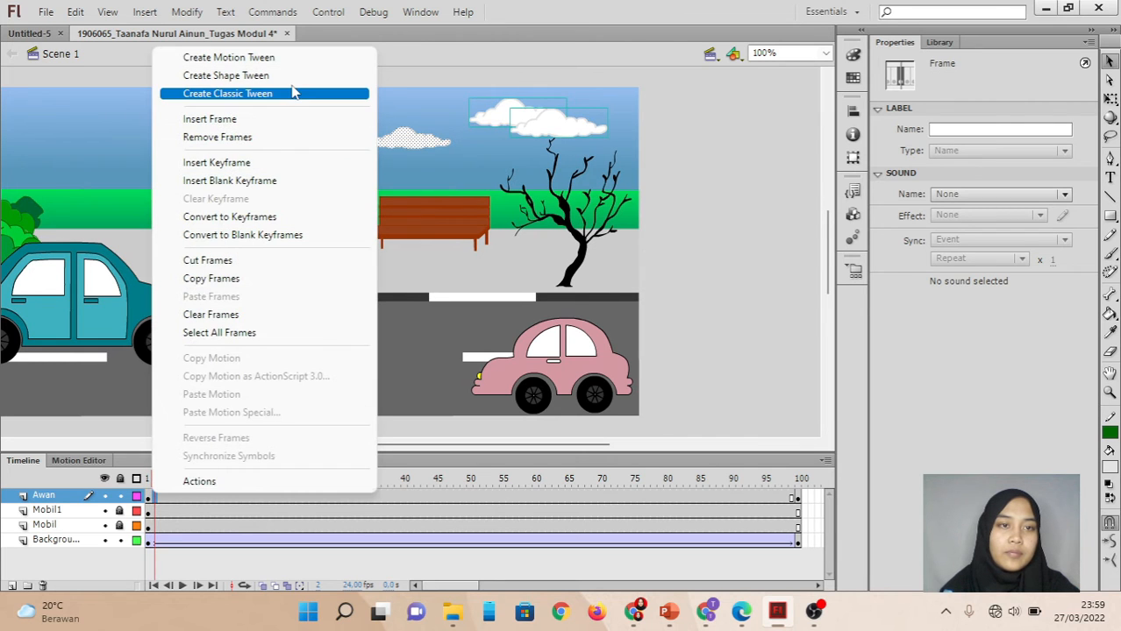
left_click(292, 80)
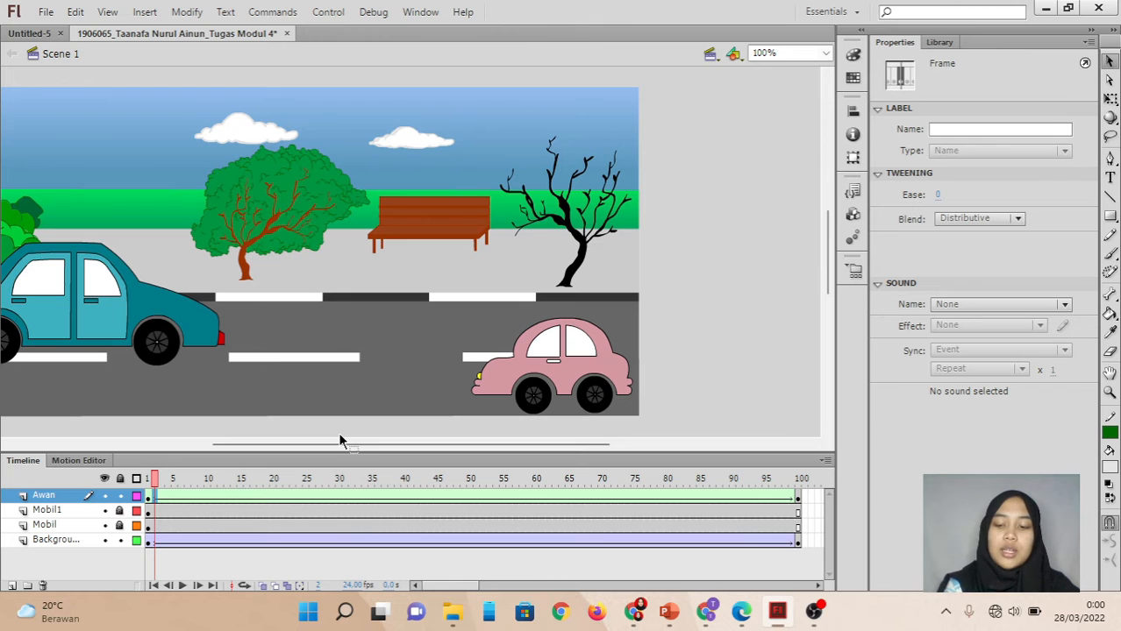
key("ctrl+Return")
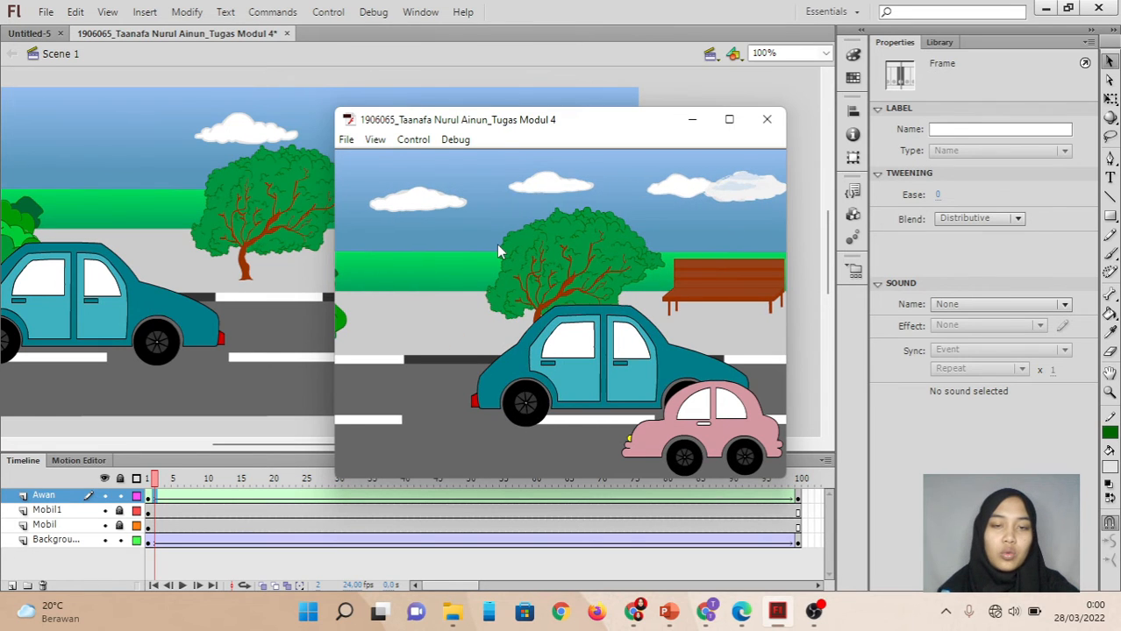
left_click(772, 129)
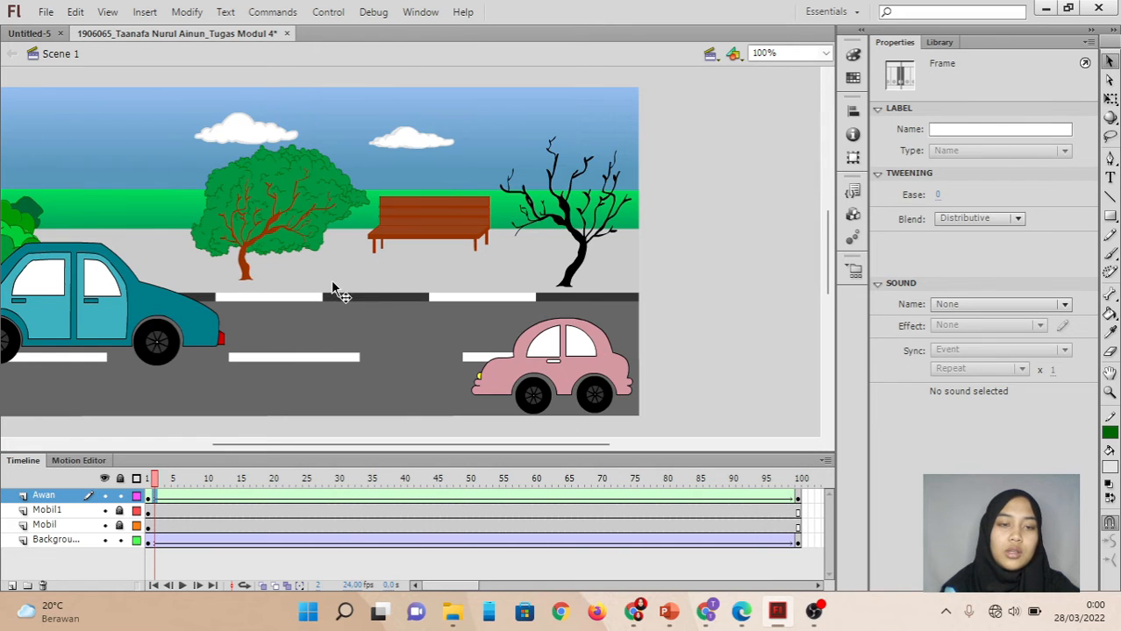
Unlock the Mobil1 and Mobil layers and open the blue car's movie clip for editing.
scroll(237, 433, "left", 2)
left_click(237, 434)
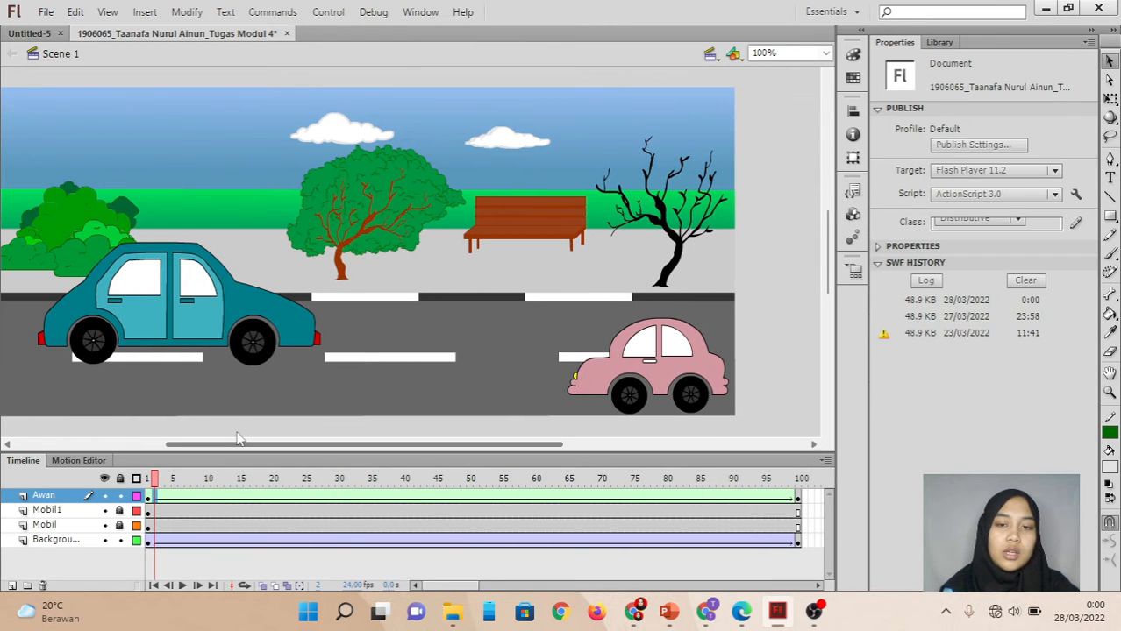
left_click_drag(236, 438, 228, 437)
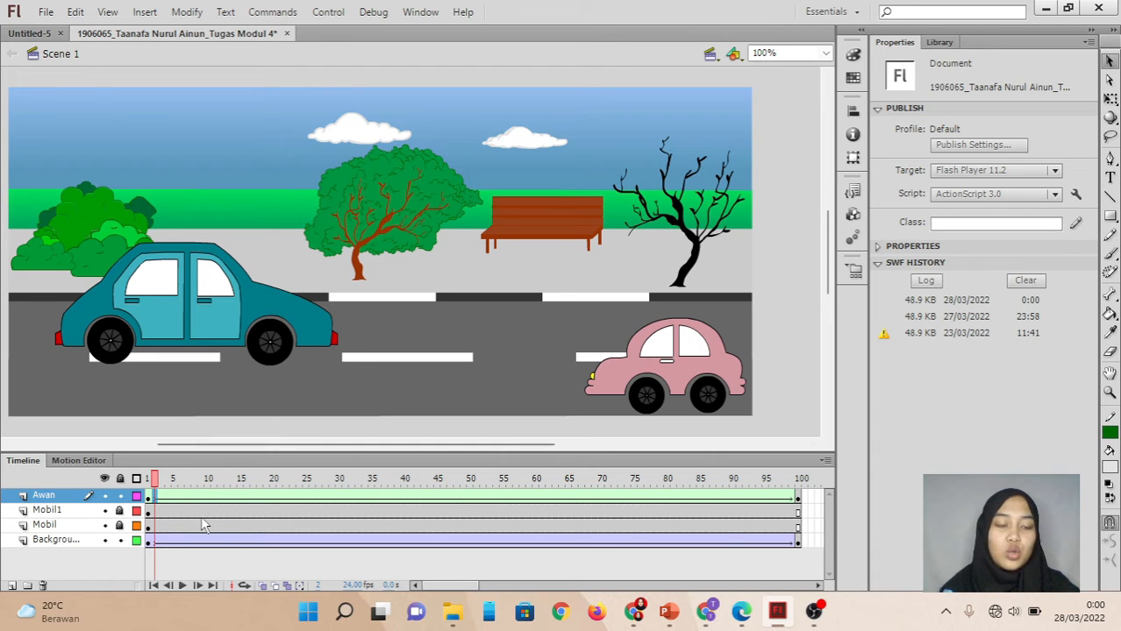
left_click(123, 539)
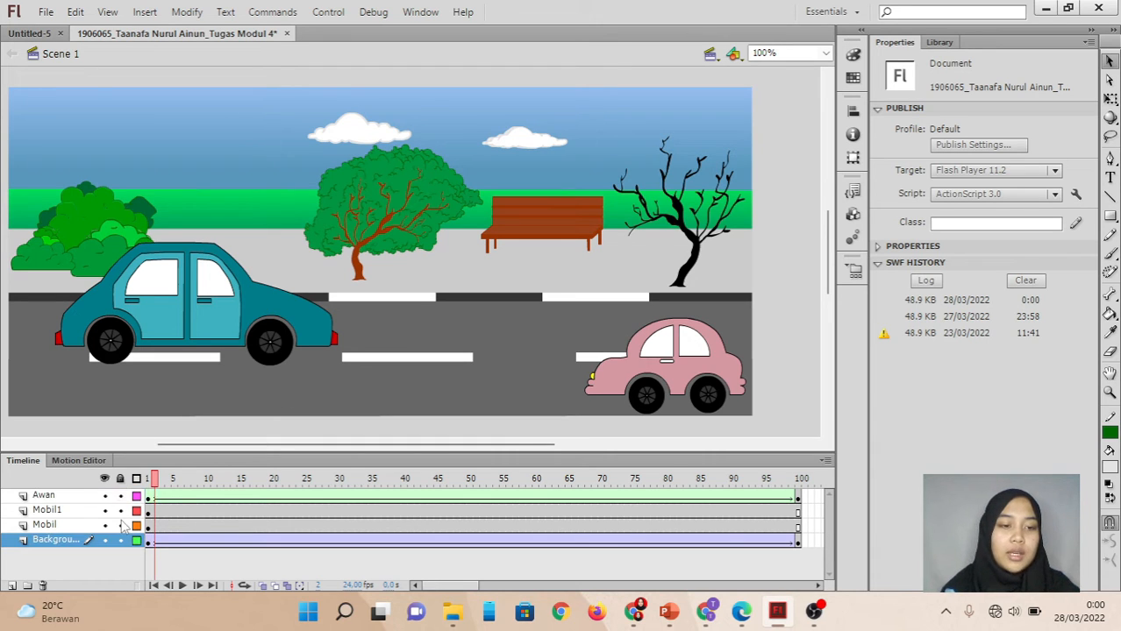
left_click(265, 351)
double_click(266, 351)
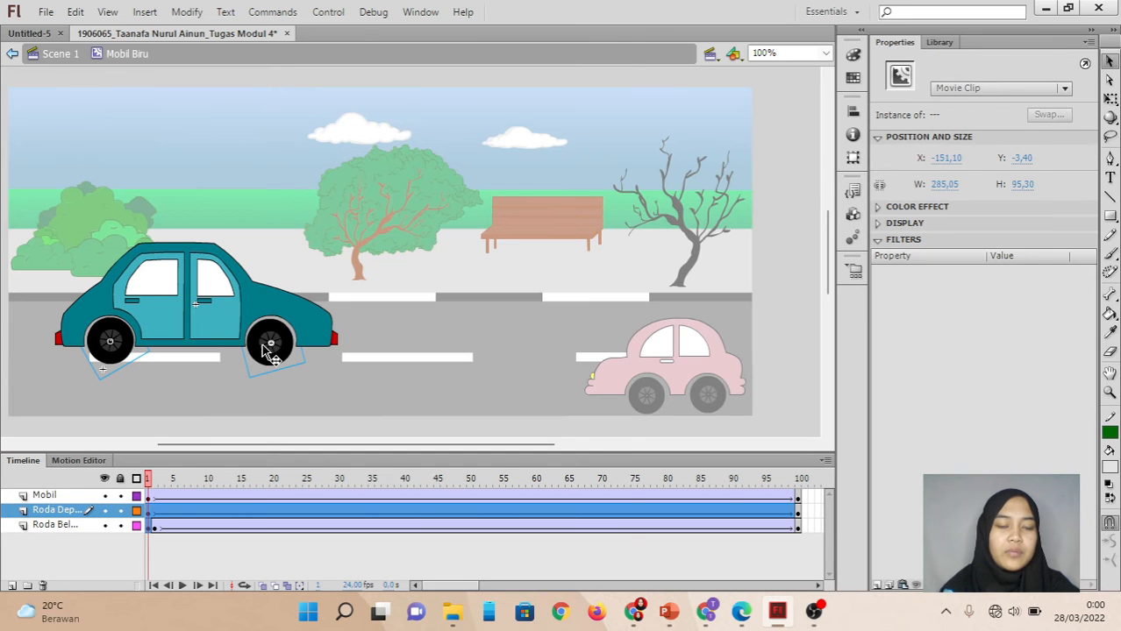
Remove the tween from the car's Roda Dep... wheel layer and create a classic tween in its place.
right_click(157, 511)
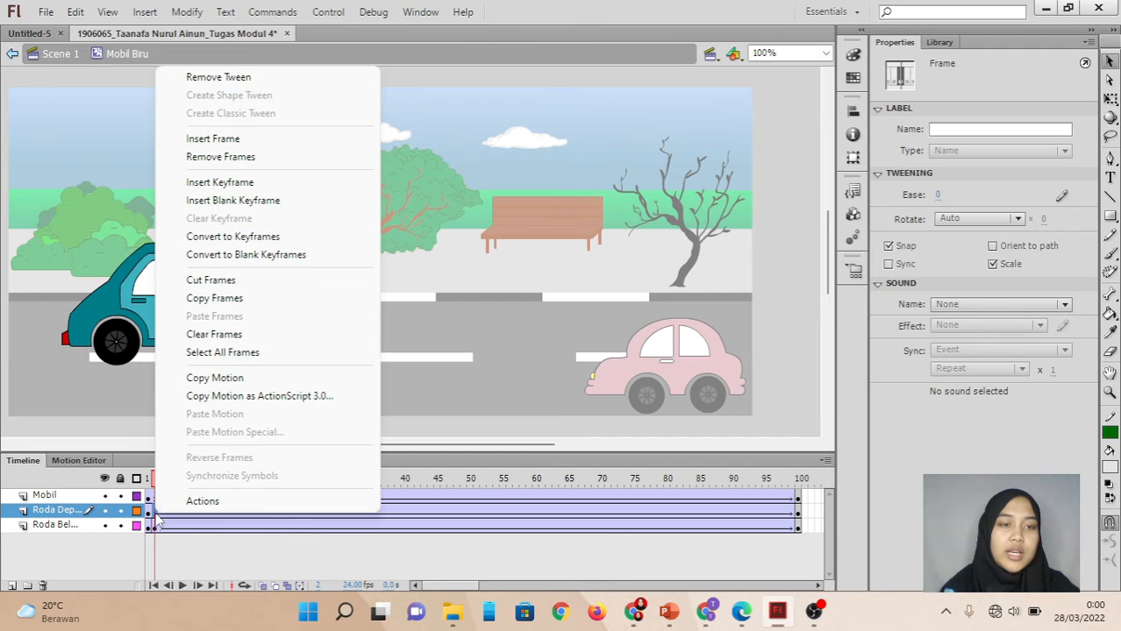
left_click(206, 77)
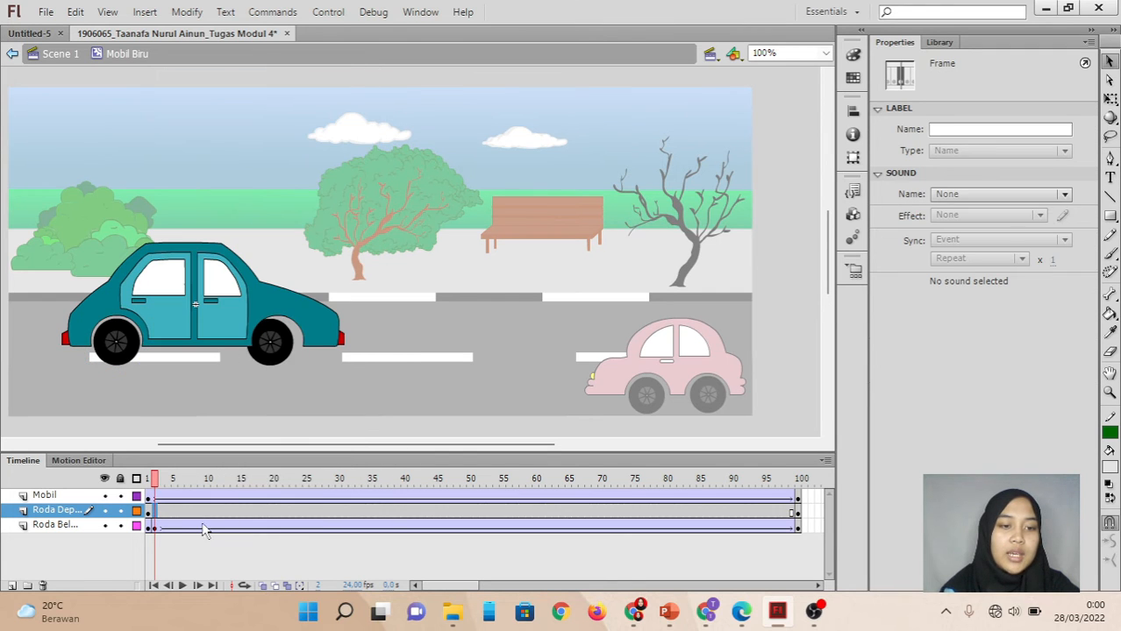
right_click(154, 512)
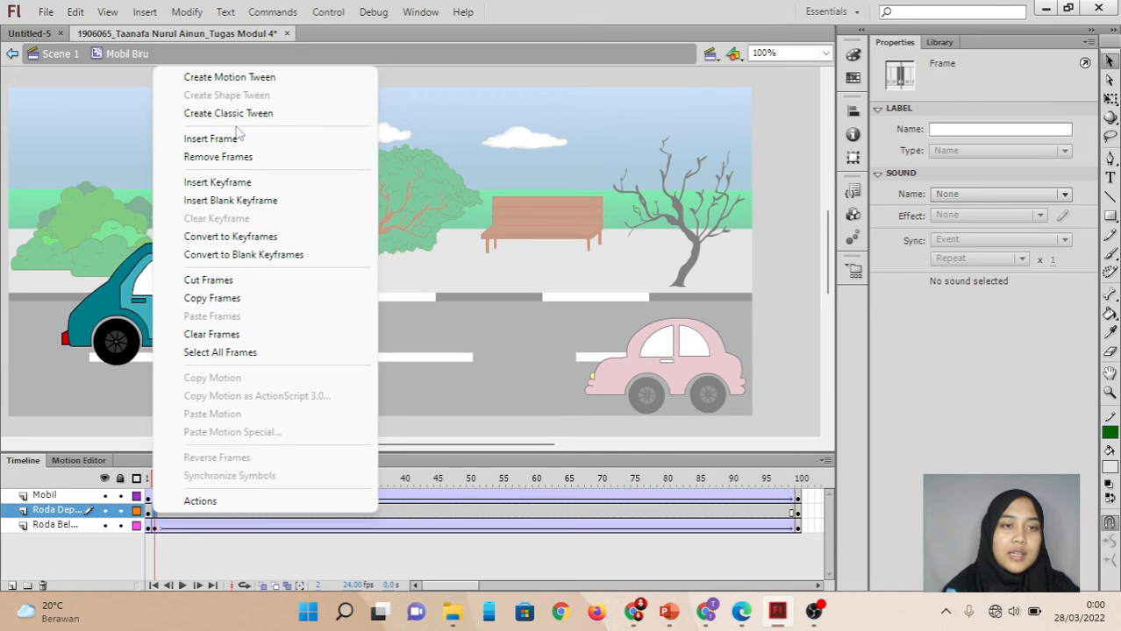
left_click(228, 113)
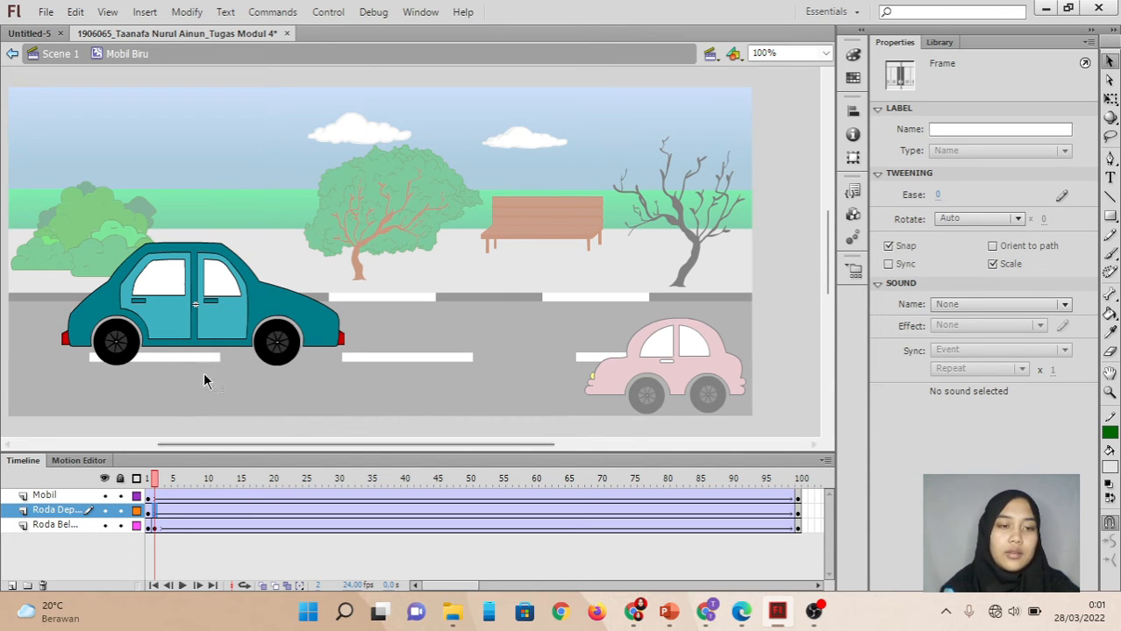
Preview the movie from inside the car symbol and again from Scene 1, closing each preview.
key("ctrl+Return")
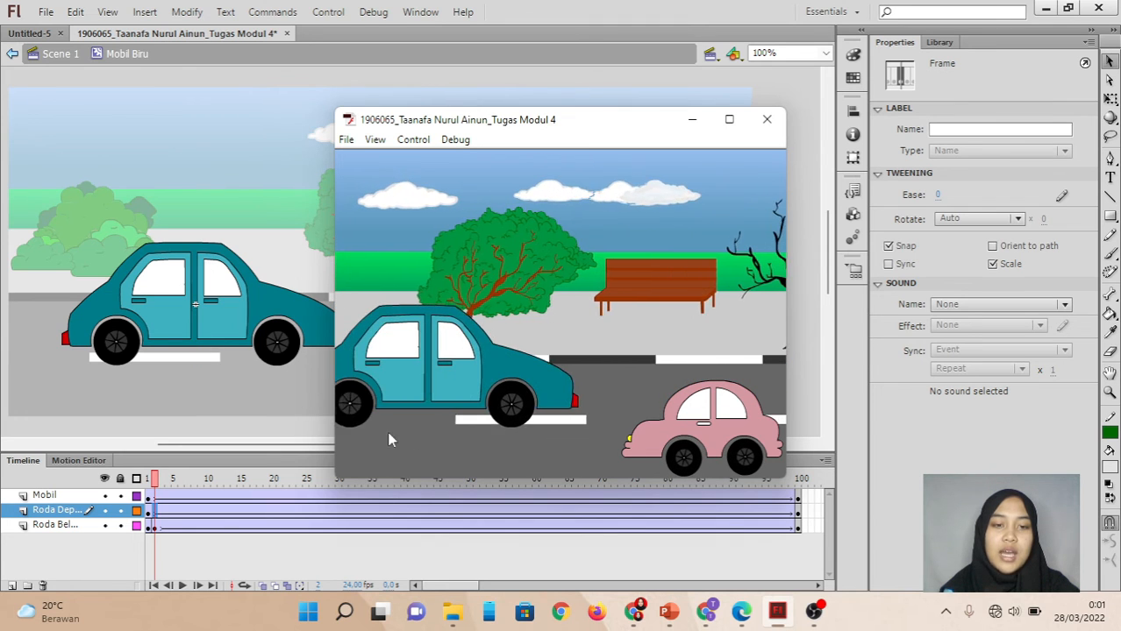
left_click(767, 119)
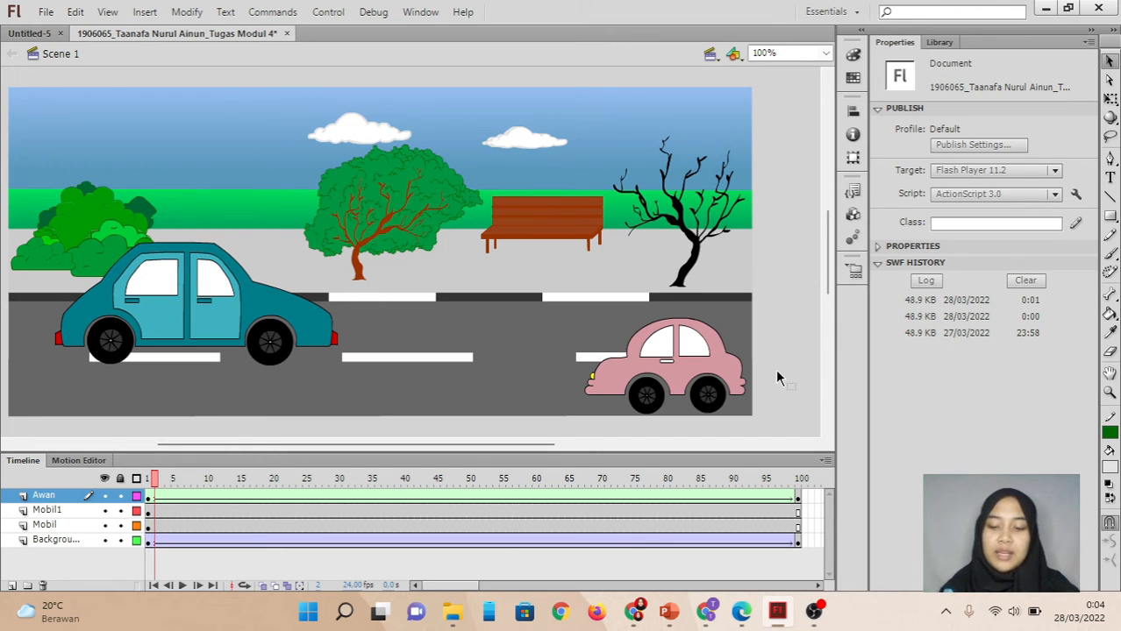
key("ctrl+Return")
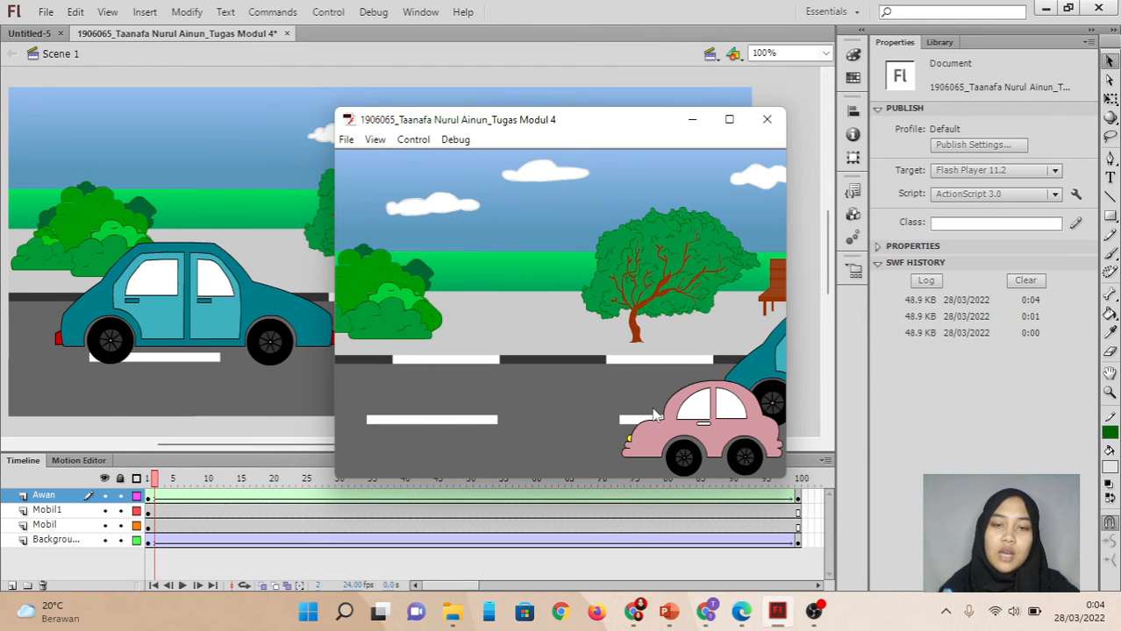
left_click(768, 118)
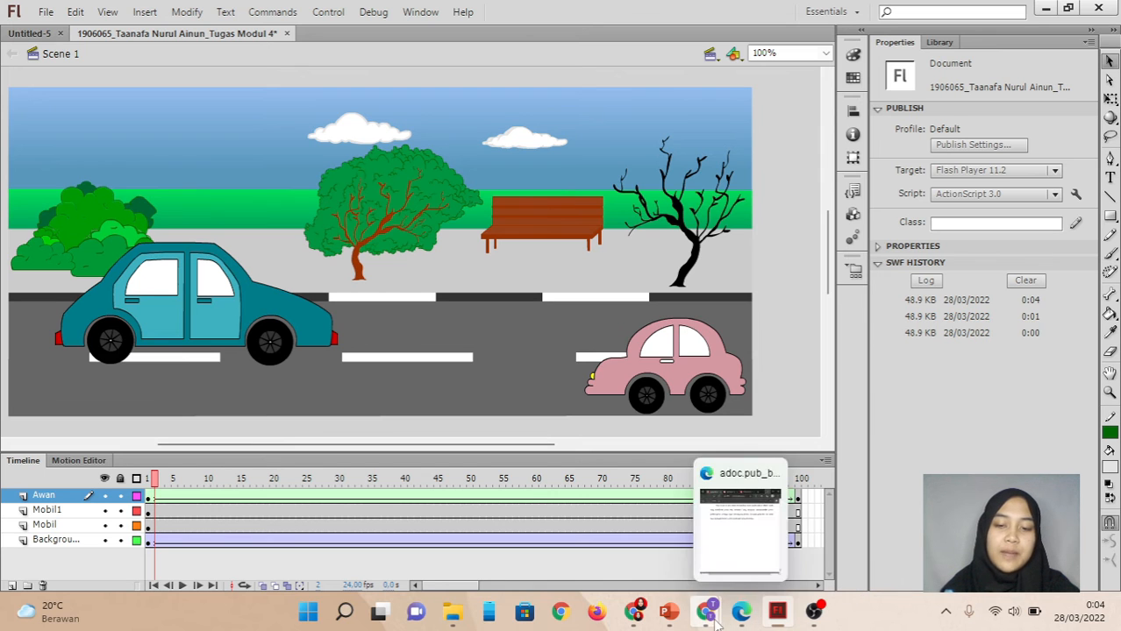
Switch to Chrome, add the Flash Player for Chrome extension from its Web Store page, and dismiss the installation notice.
mouse_move(713, 621)
left_click(741, 537)
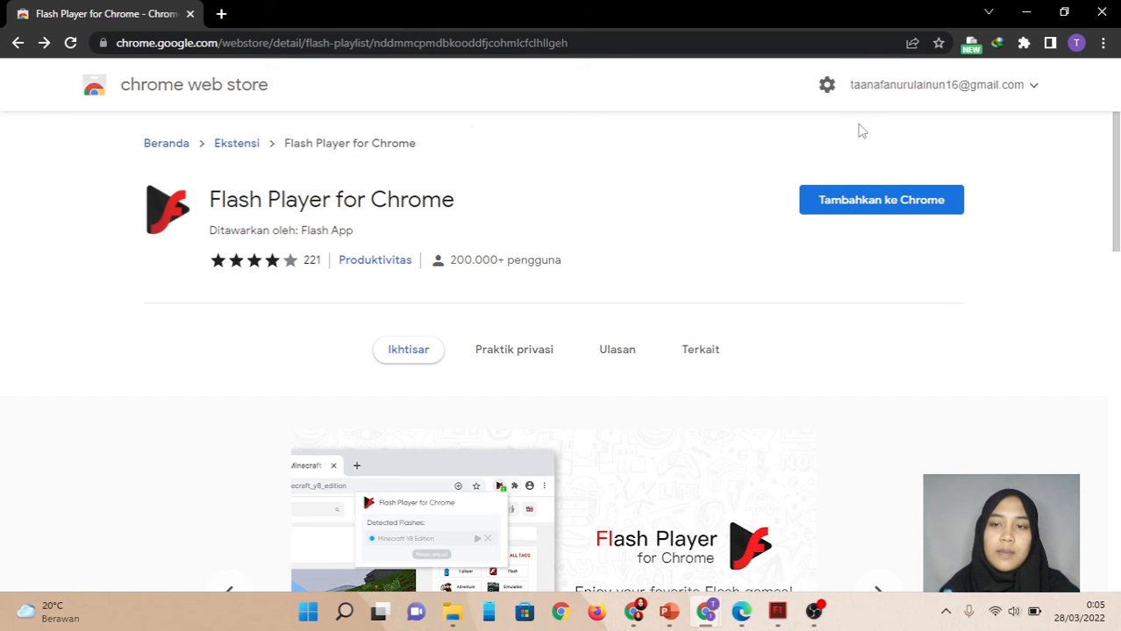
left_click(871, 209)
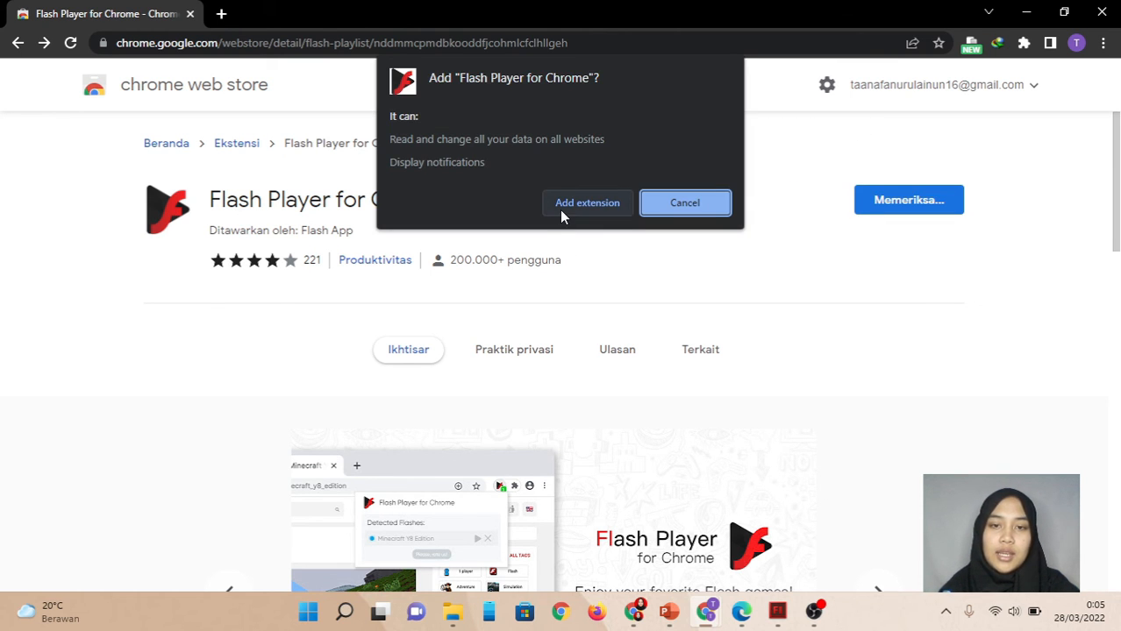
left_click(587, 202)
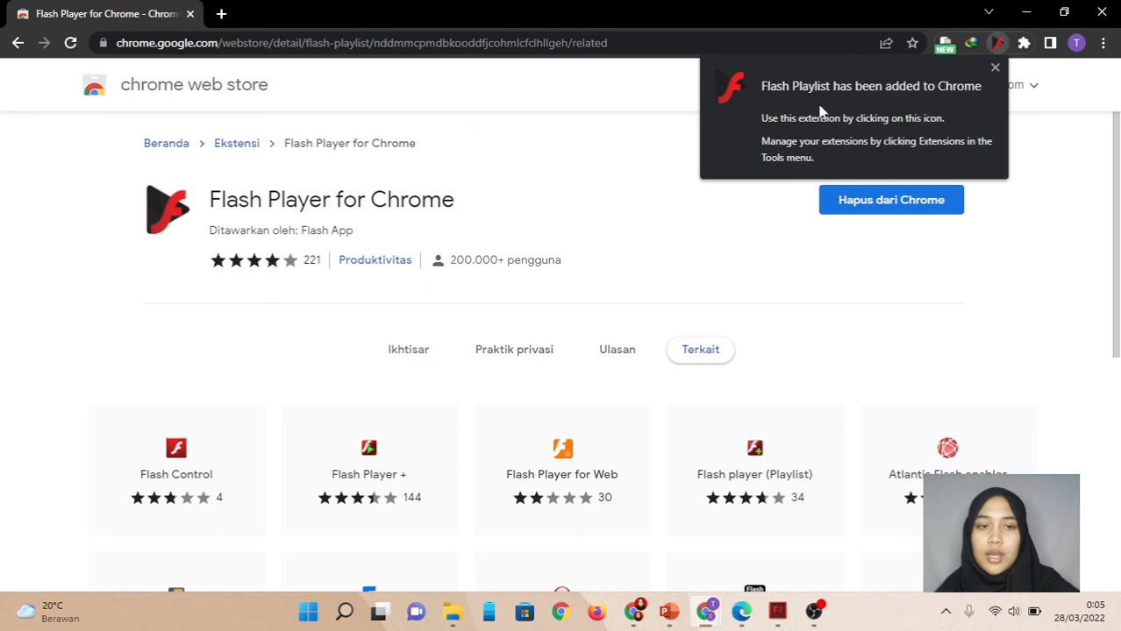
left_click(994, 71)
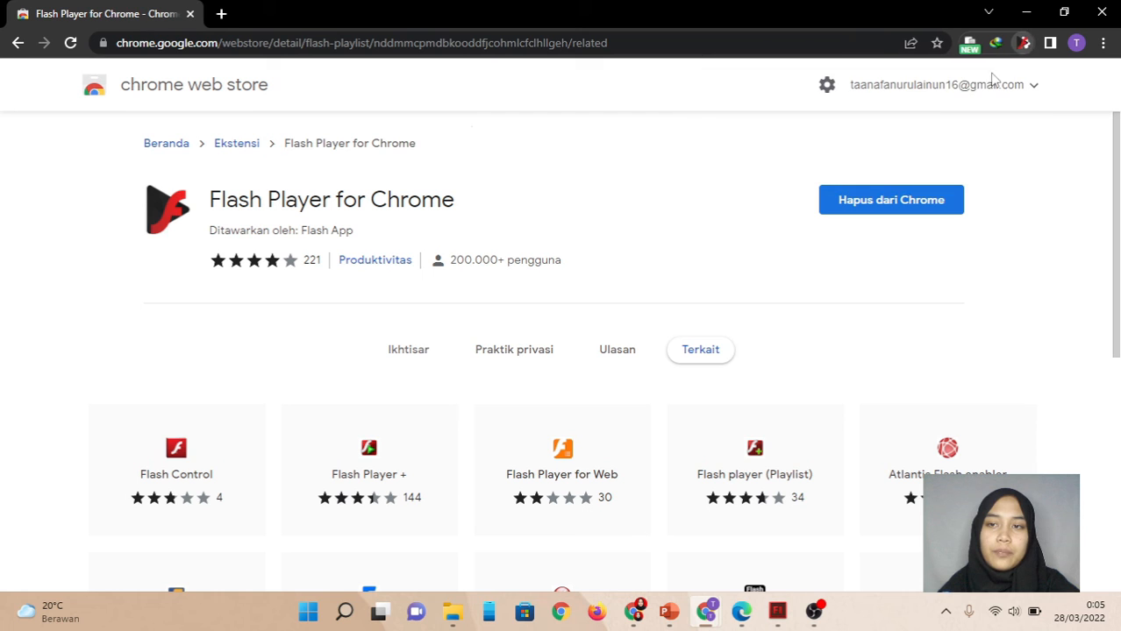
Open the Flash Player Test page at ultrasounds.com in a new tab and start its Flash content.
left_click(221, 14)
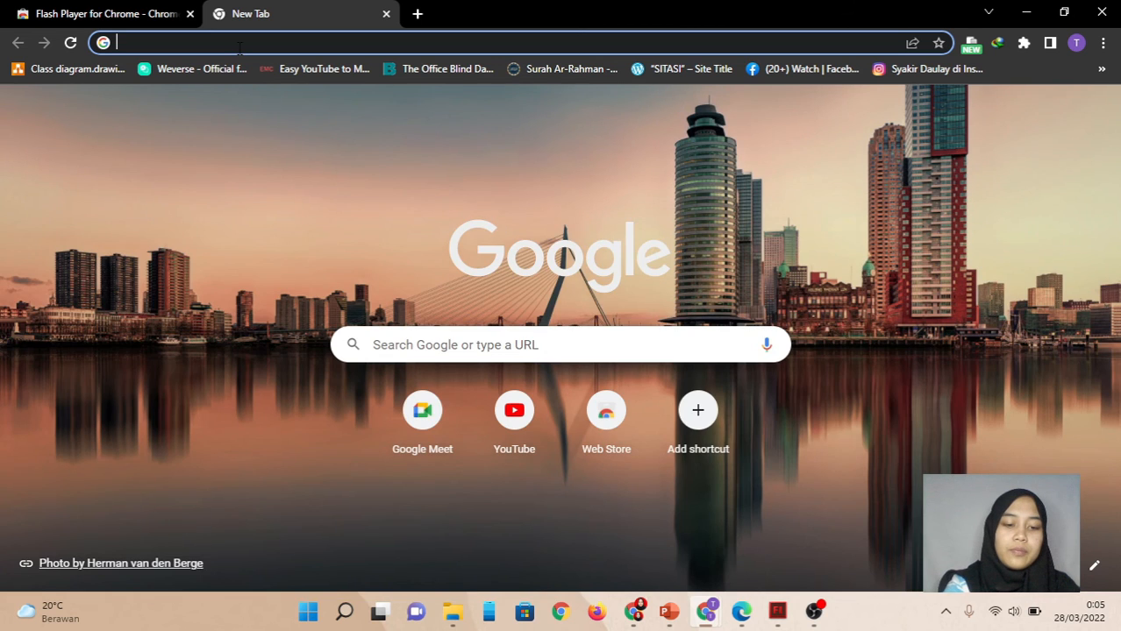
type("test")
key("Return")
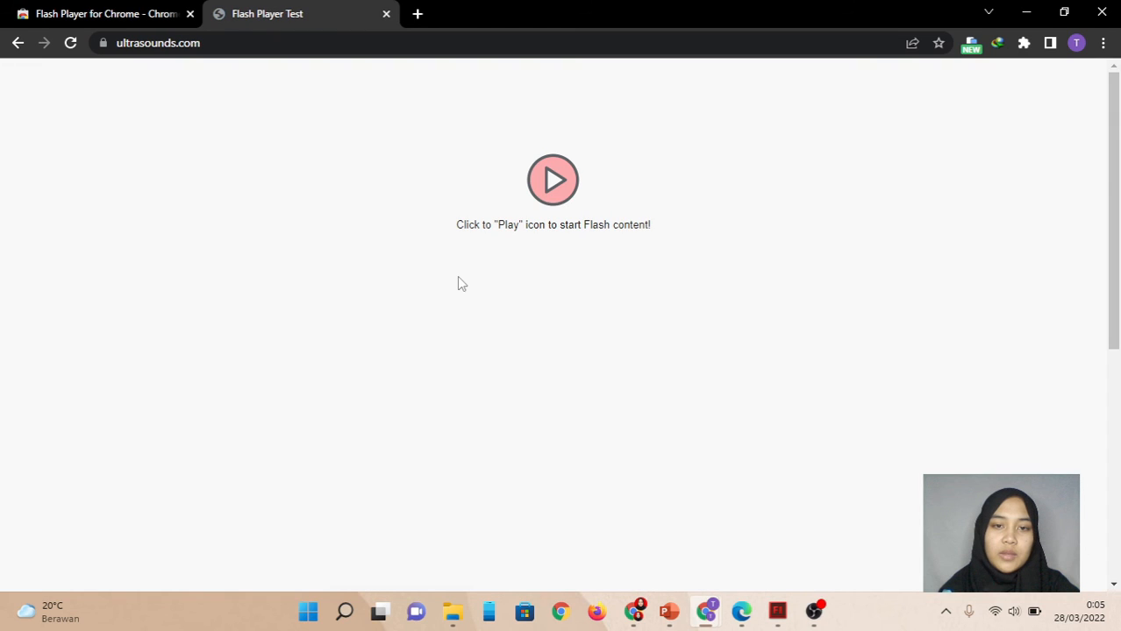
left_click(558, 193)
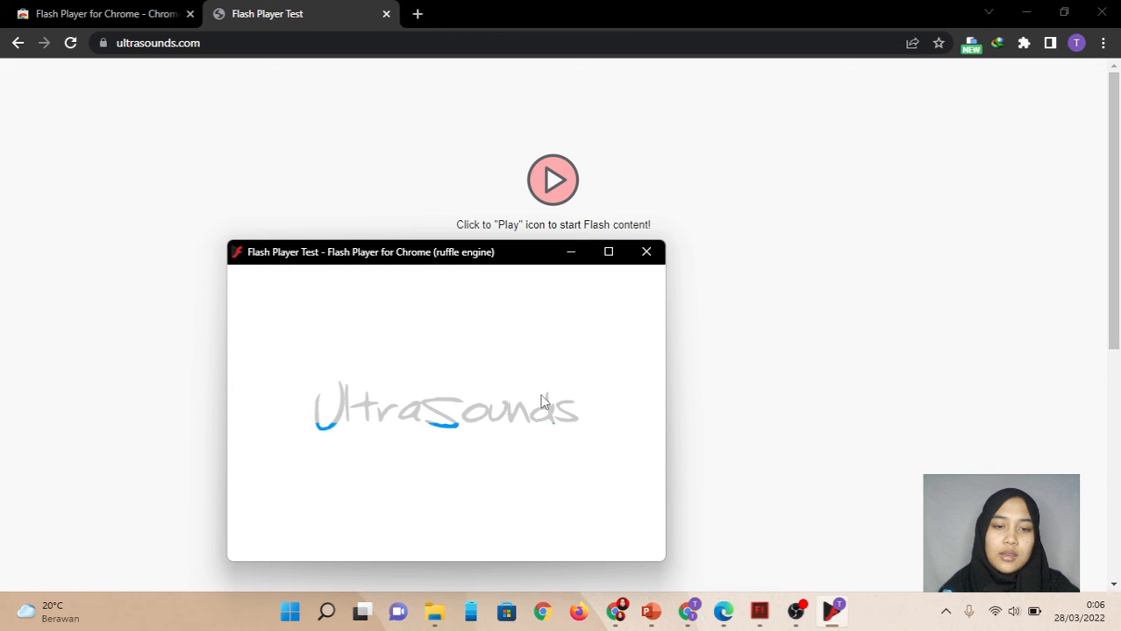
Remove the Flash Playlist extension from Chrome without reporting abuse.
left_click(1023, 43)
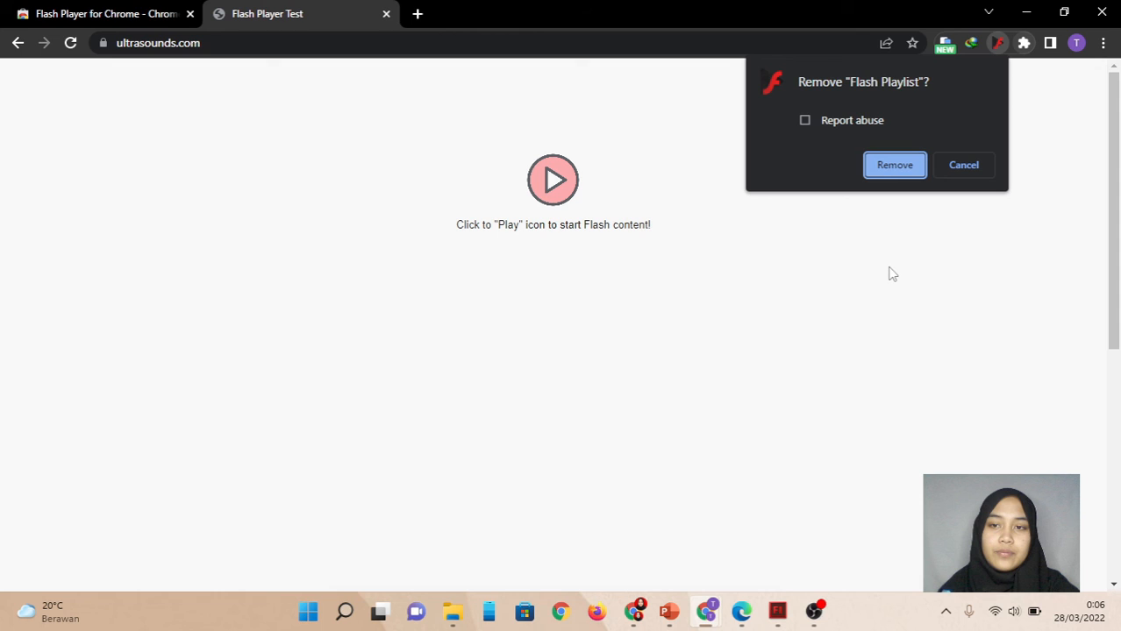
key("Return")
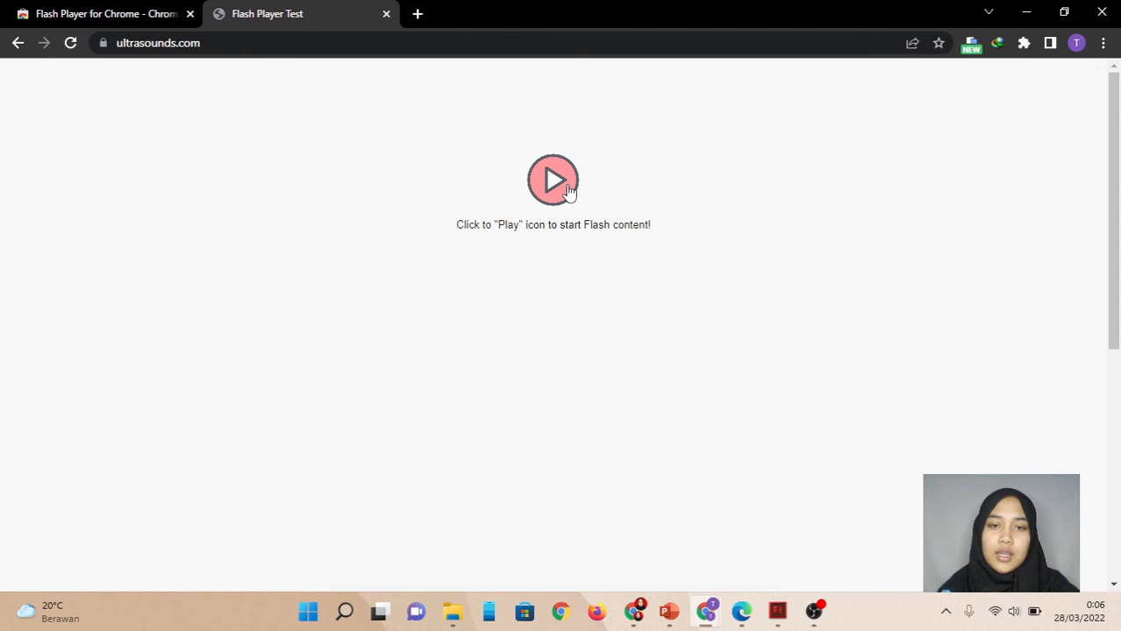